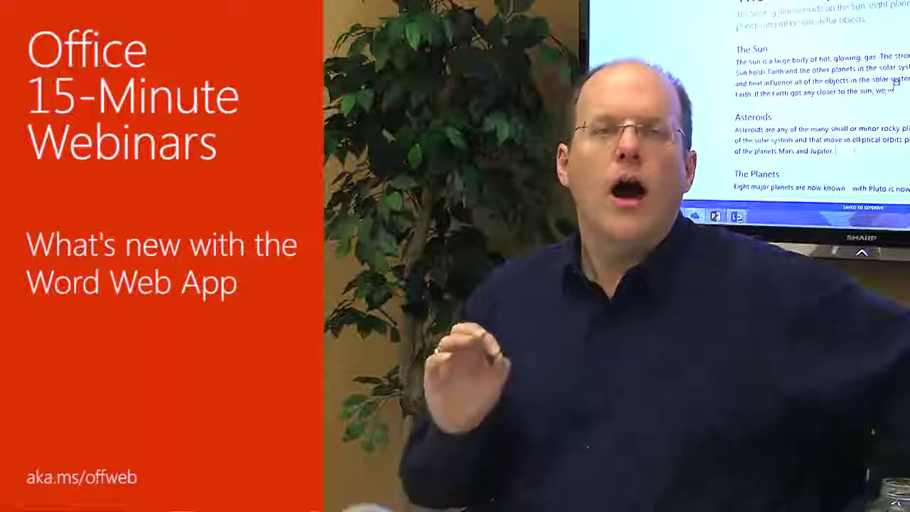
Extend the last sentence under The Sun with "we would all be roasted like marshmallows in" and check who else is editing
type("we would all be")
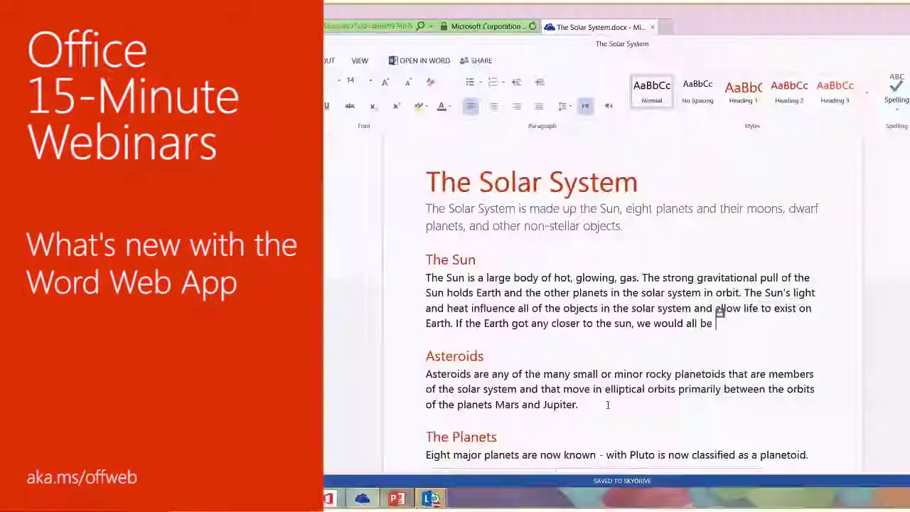
type("roaste")
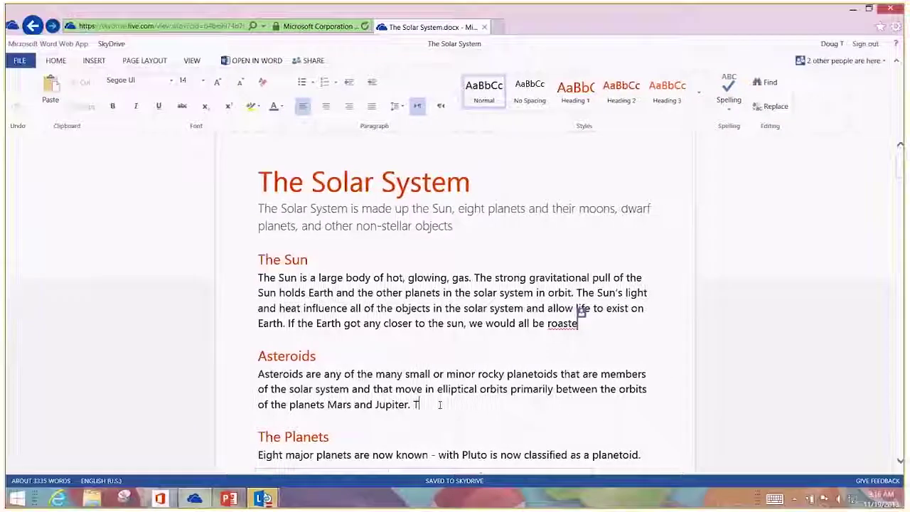
type("d like ")
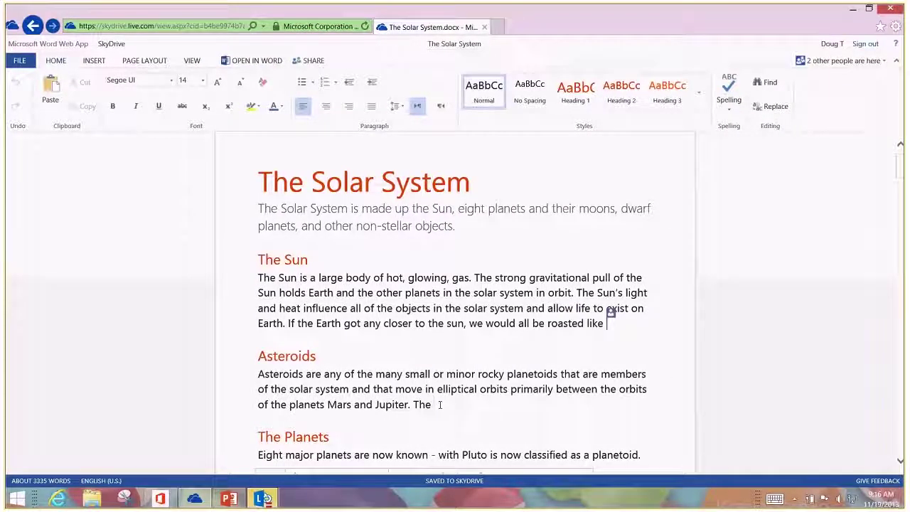
type("marshm")
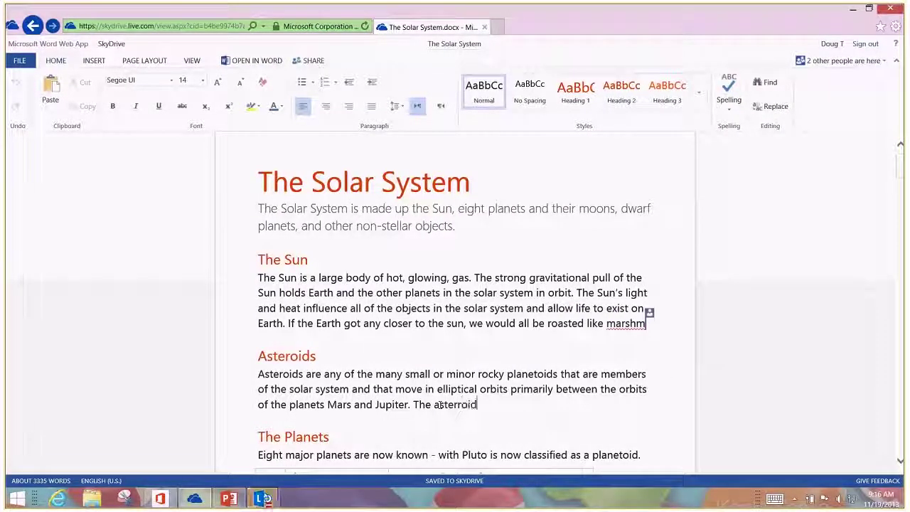
type("allows in")
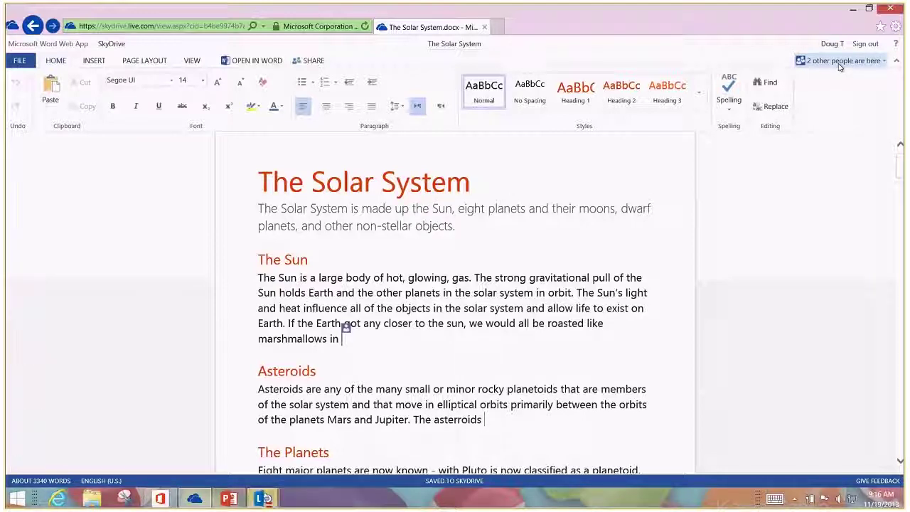
left_click(841, 64)
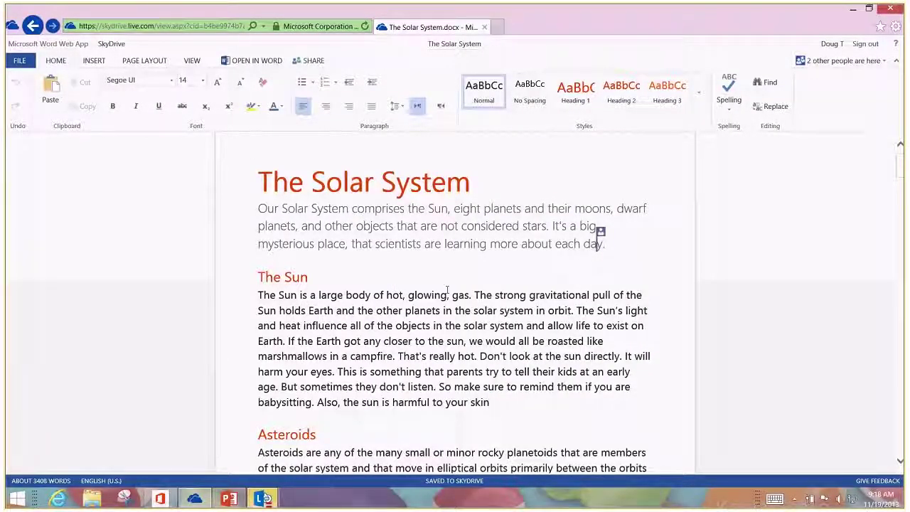
Apply the red grid table style with a solid header row and light banded rows to the table under The Planets
scroll(447, 289, "down", 2)
scroll(484, 285, "down", 5)
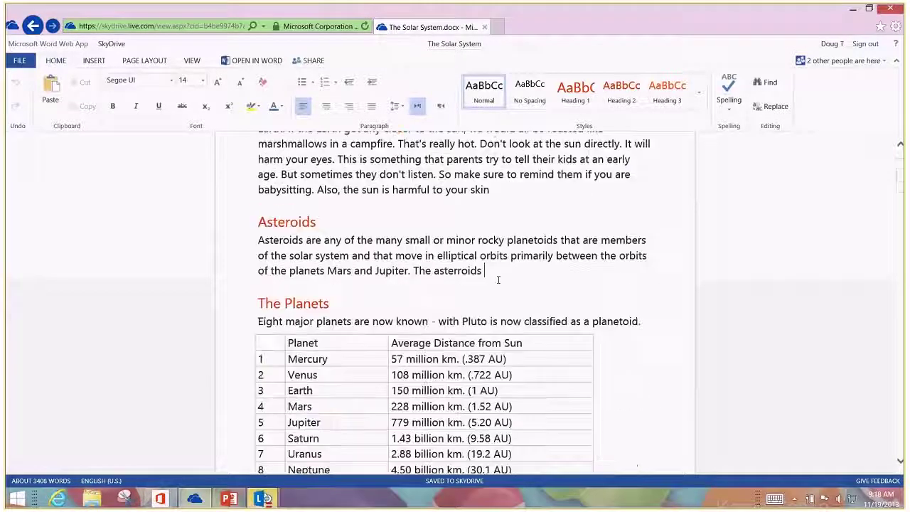
scroll(503, 280, "down", 3)
scroll(519, 281, "down", 1)
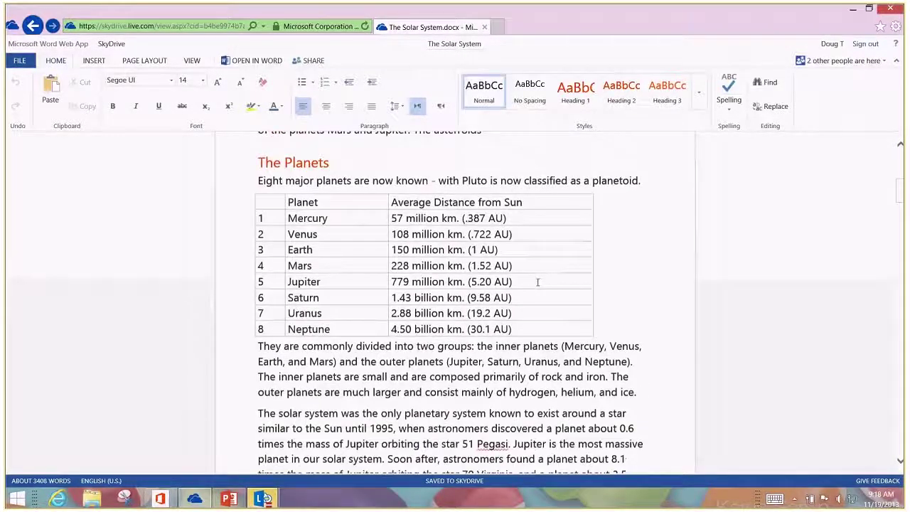
scroll(537, 282, "down", 1)
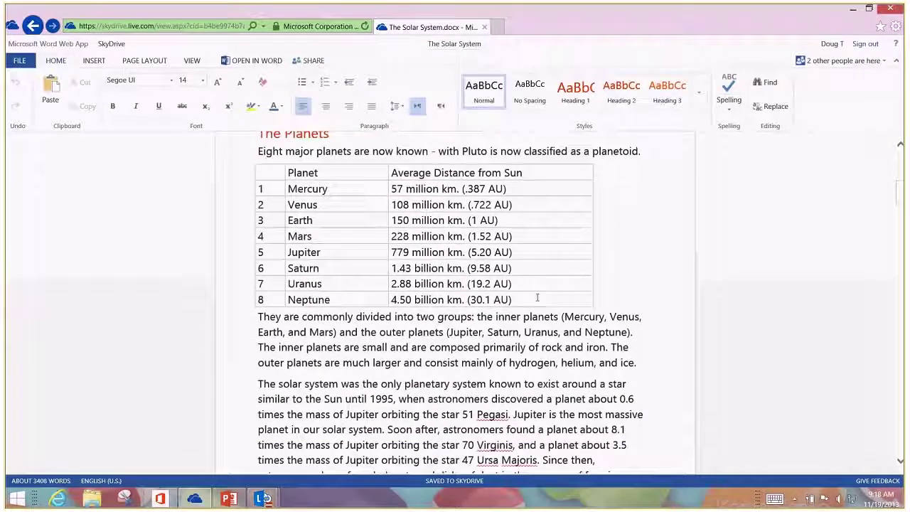
left_click(435, 220)
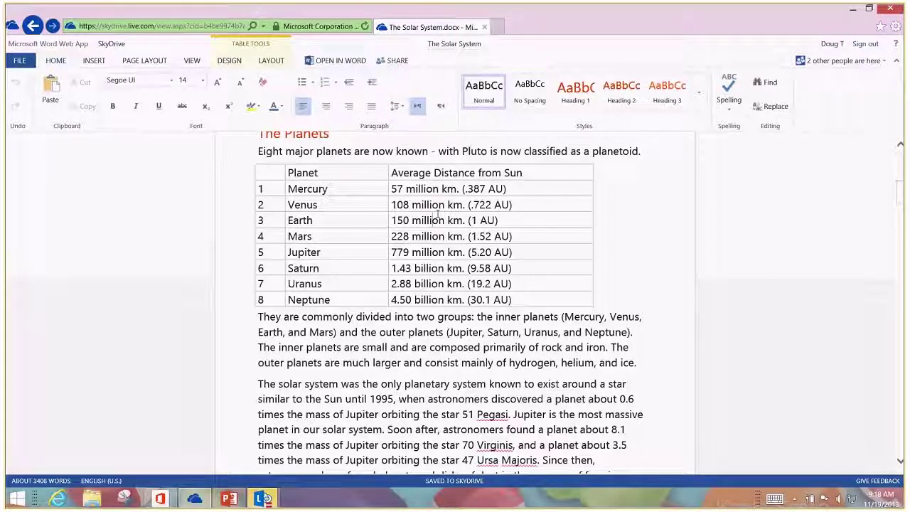
left_click(509, 363)
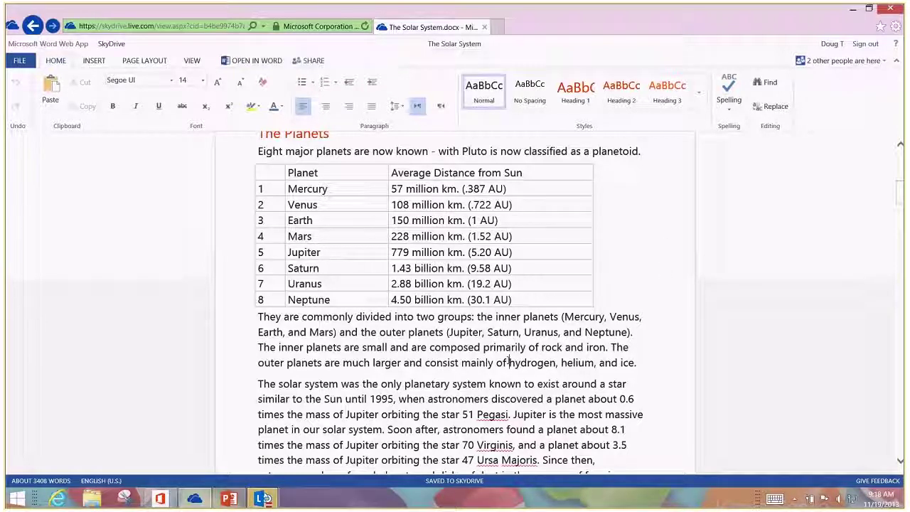
left_click(392, 188)
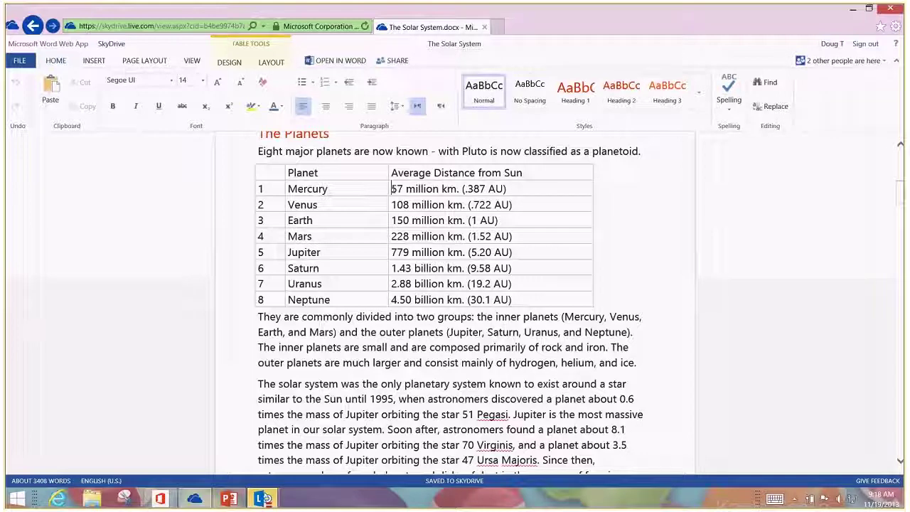
left_click(273, 61)
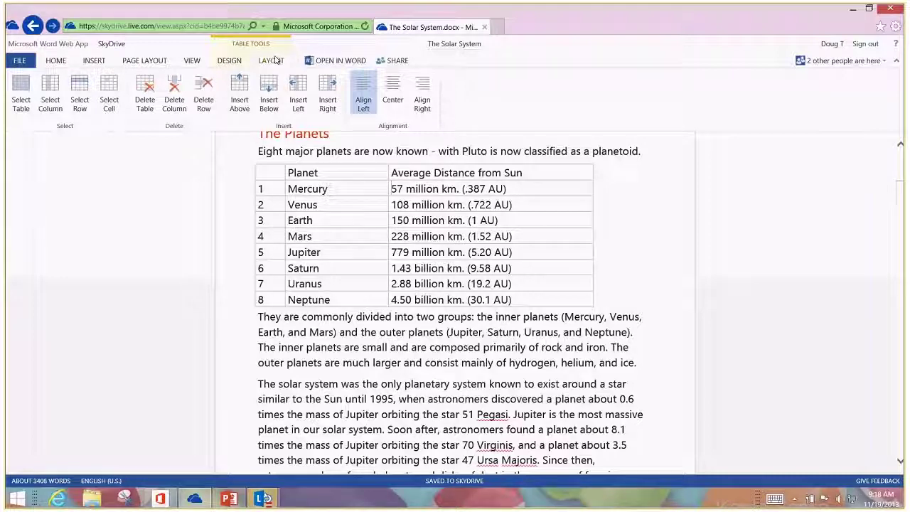
left_click(229, 62)
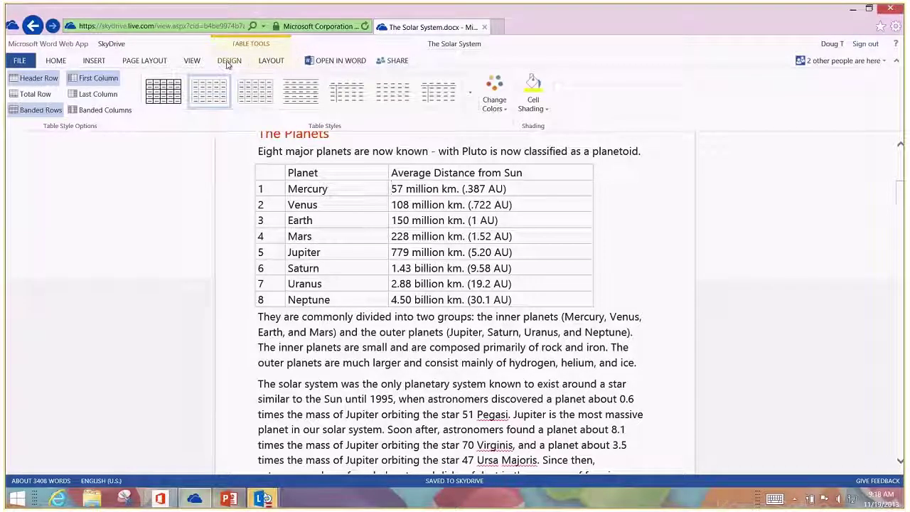
left_click(470, 105)
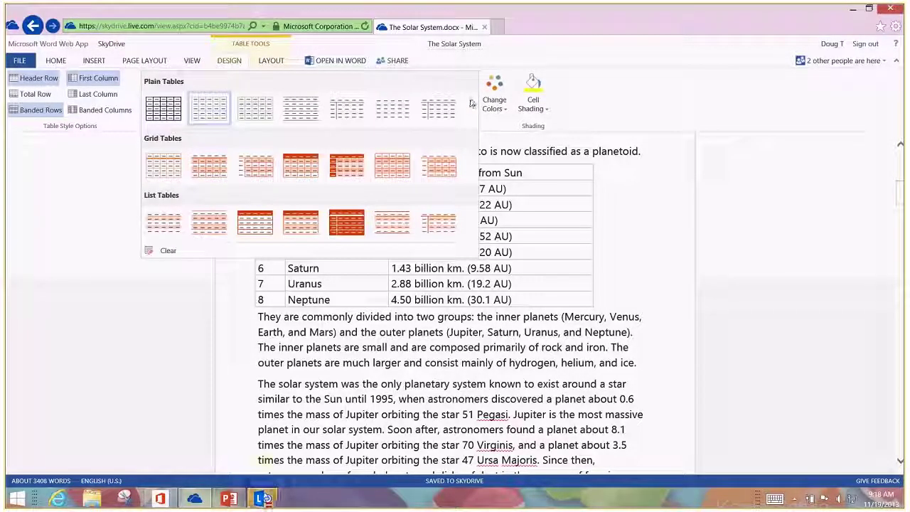
left_click(338, 166)
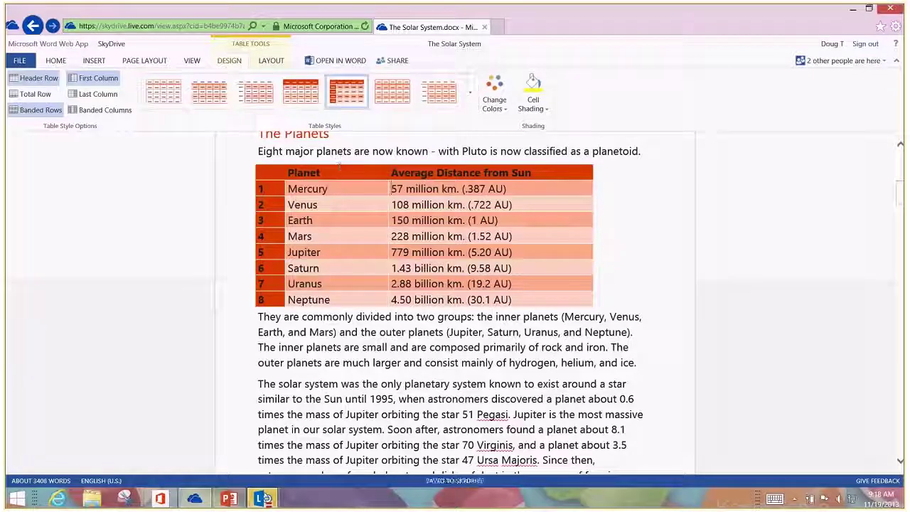
left_click(295, 99)
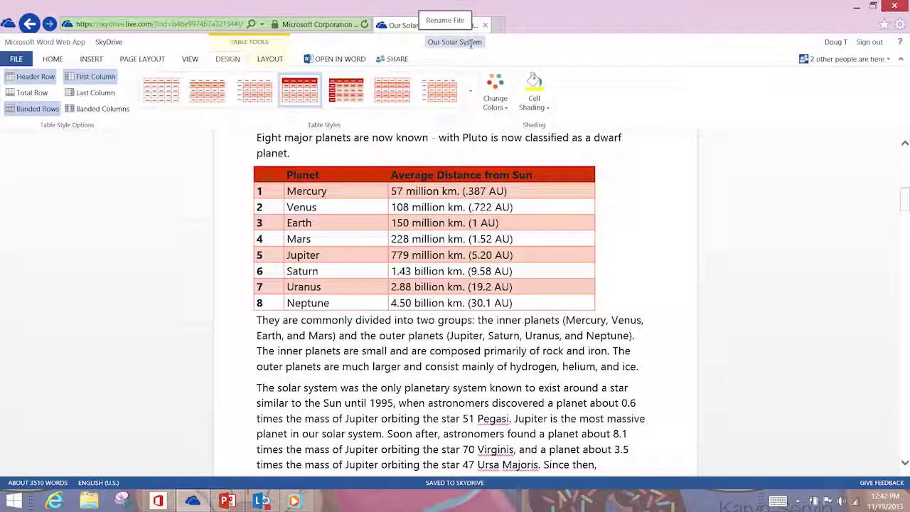
Try to rename the document, and list the other people currently editing it
left_click(470, 44)
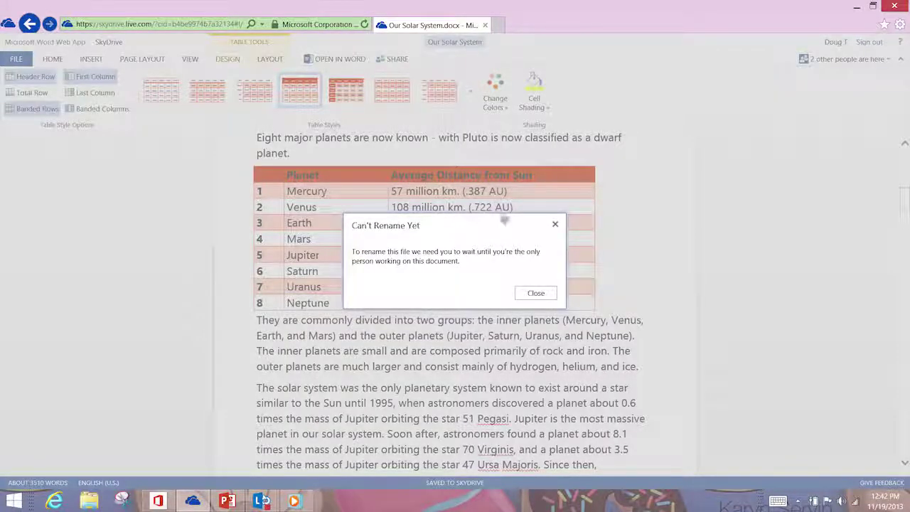
left_click(536, 293)
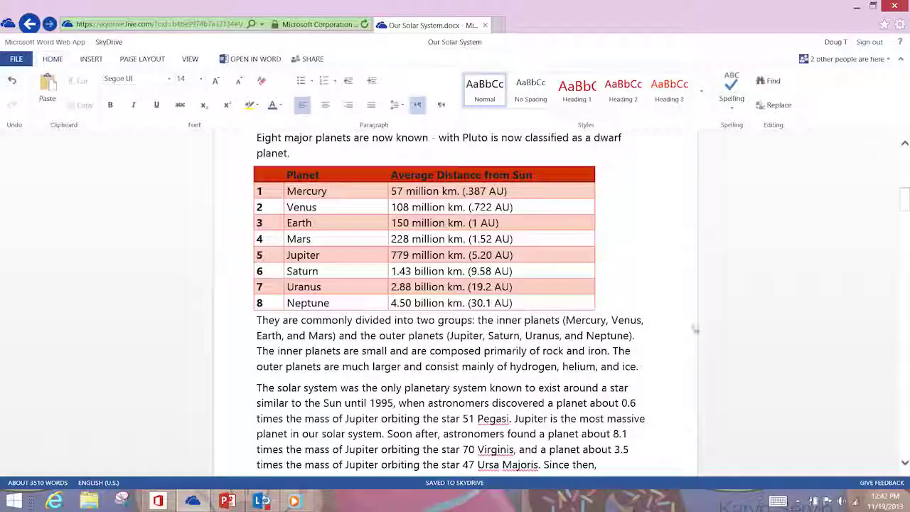
left_click(843, 60)
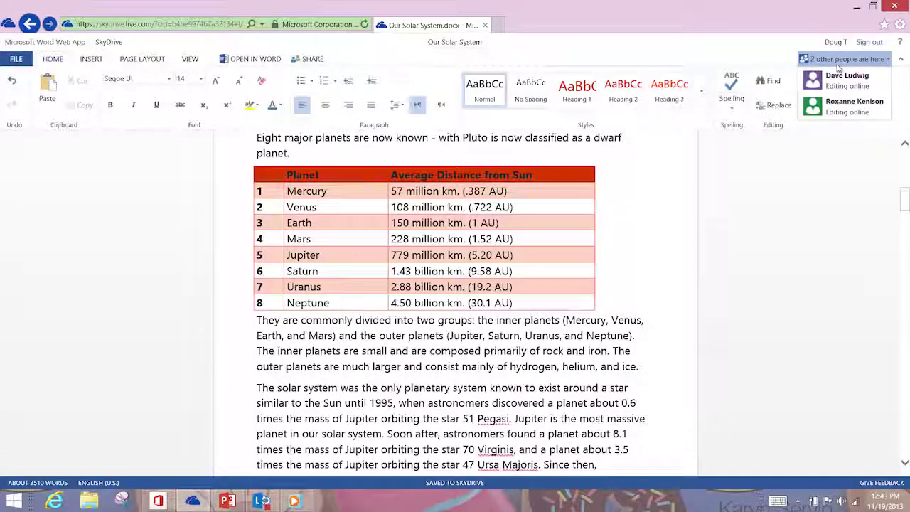
left_click(843, 60)
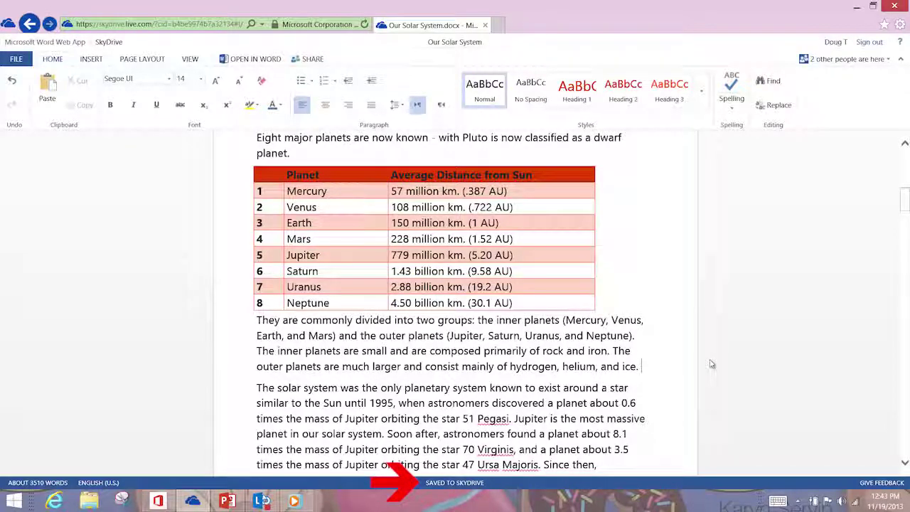
Add "This is where I type things" to the end of the paragraph directly below the planets table
type("This ")
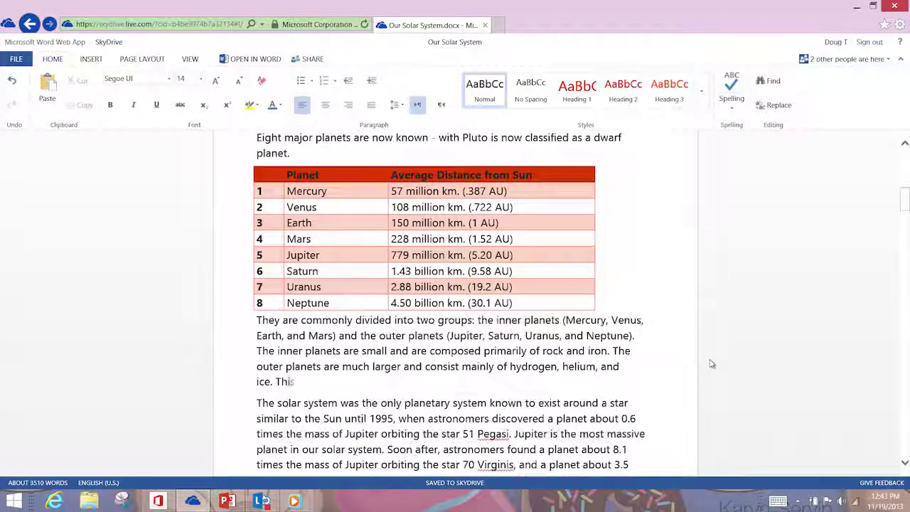
type("i")
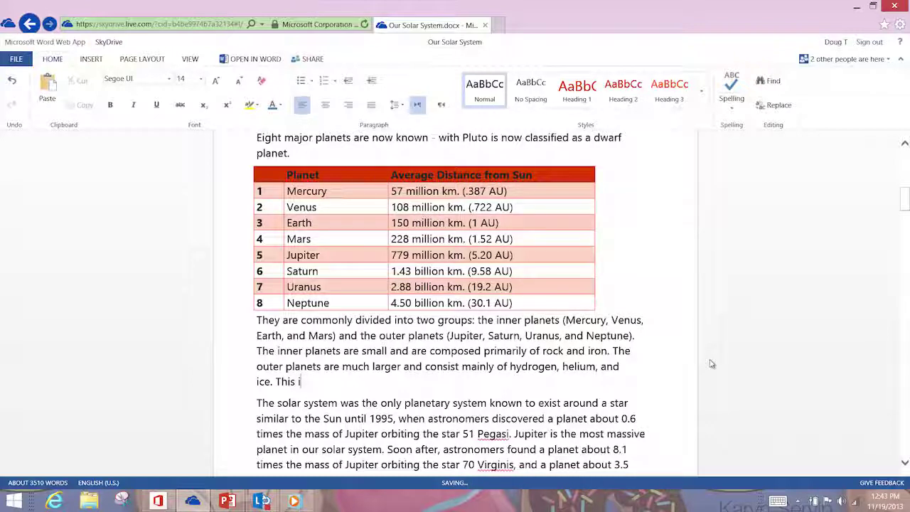
type("s hw")
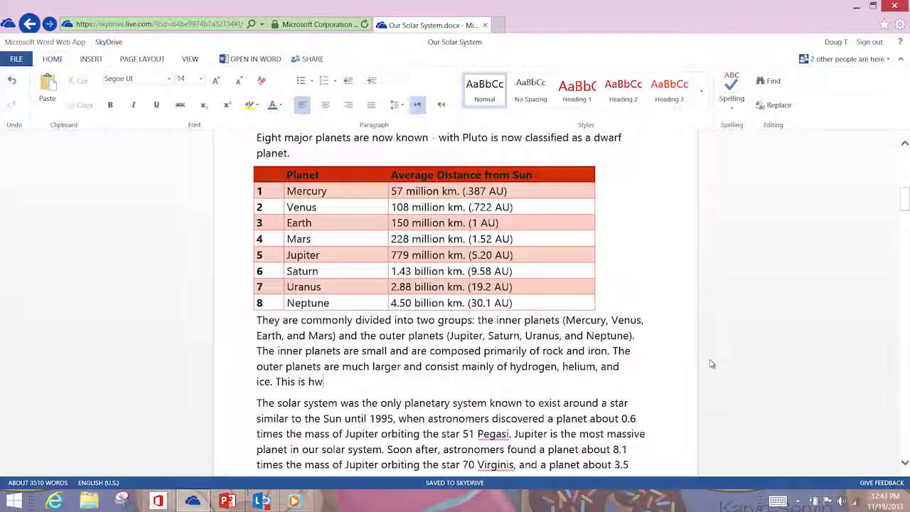
type("e")
key("BackSpace")
key("BackSpace")
key("BackSpace")
key("BackSpace")
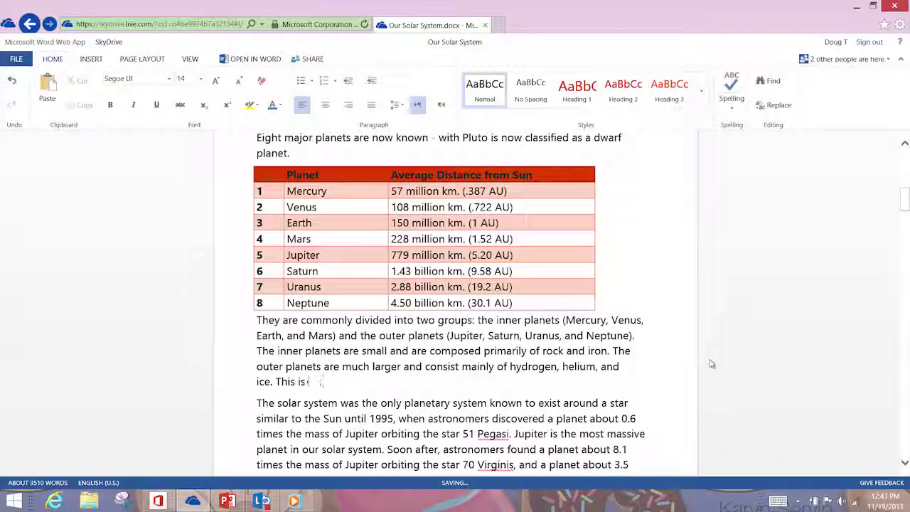
type("where I type things")
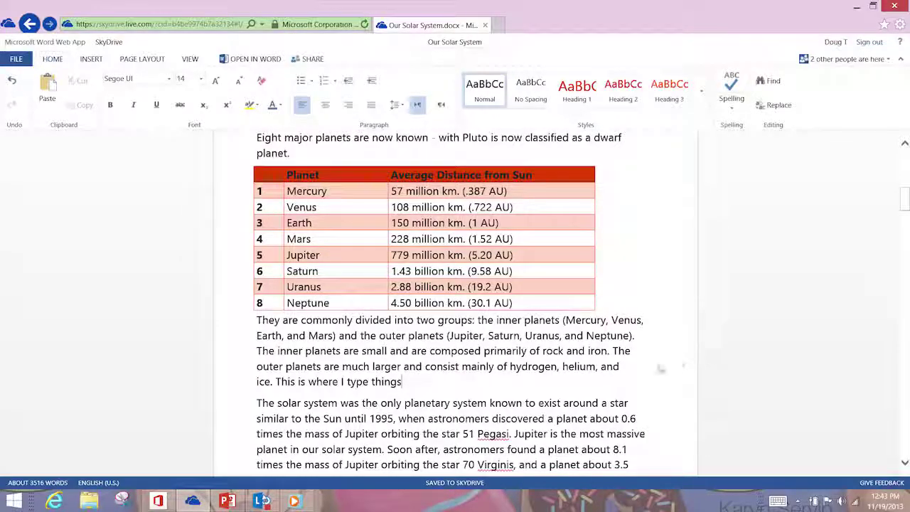
Add a header with the author's first name followed by "& the gang", and put page numbers at the header's right end
left_click(92, 60)
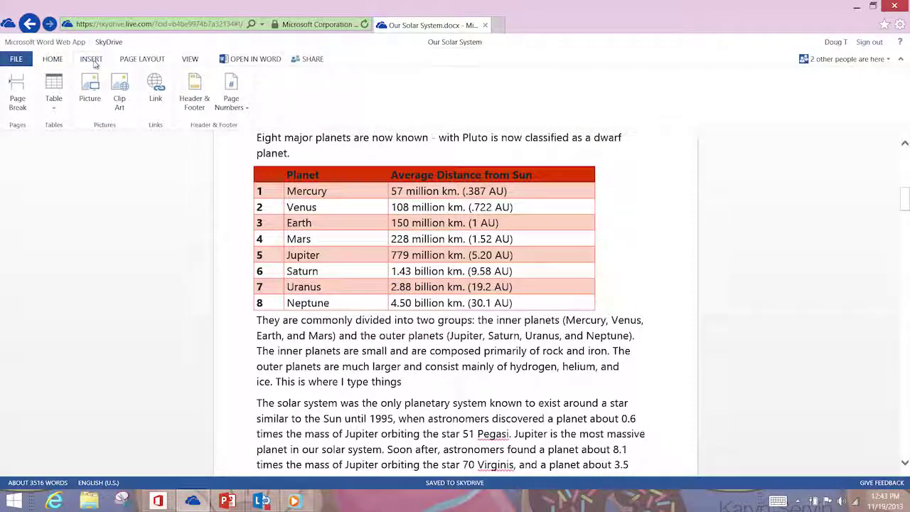
left_click(193, 91)
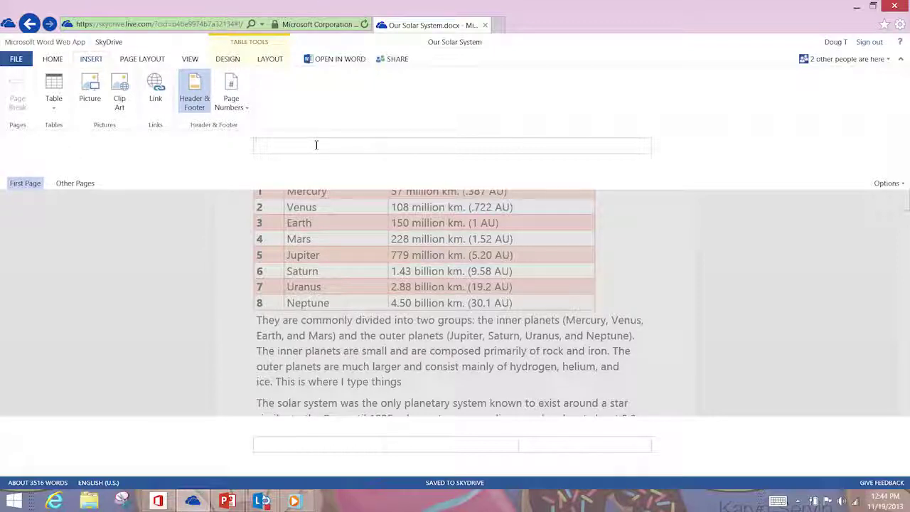
type("Doug & the gang")
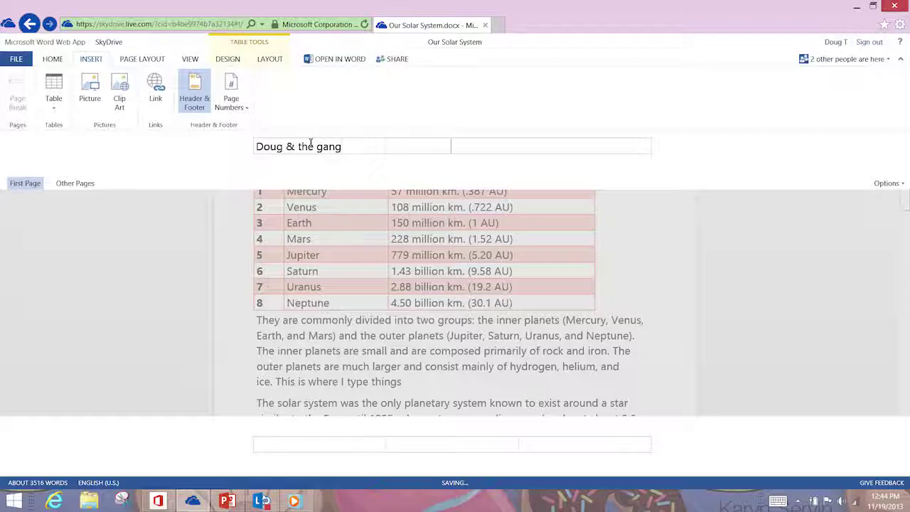
left_click(224, 105)
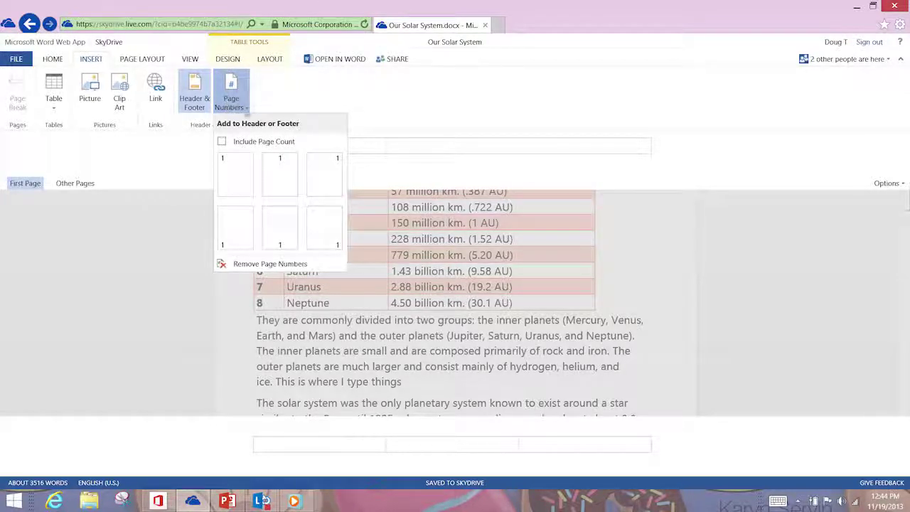
left_click(323, 164)
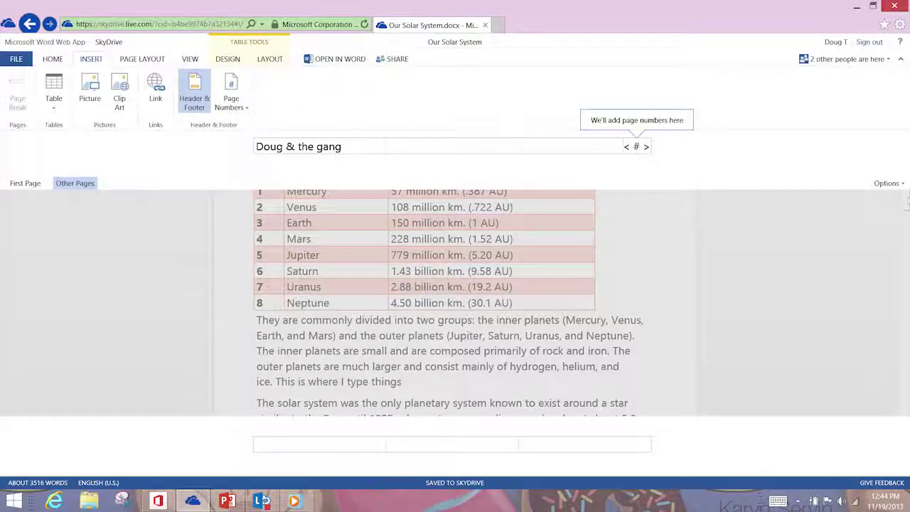
Set the headers and footers to Different First Page, and compare the First Page header with the Other Pages header
left_click(885, 183)
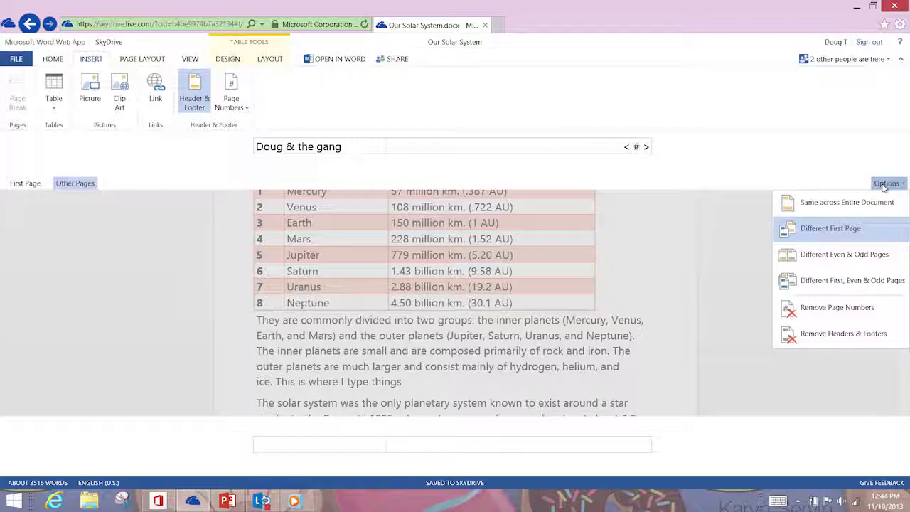
left_click(873, 231)
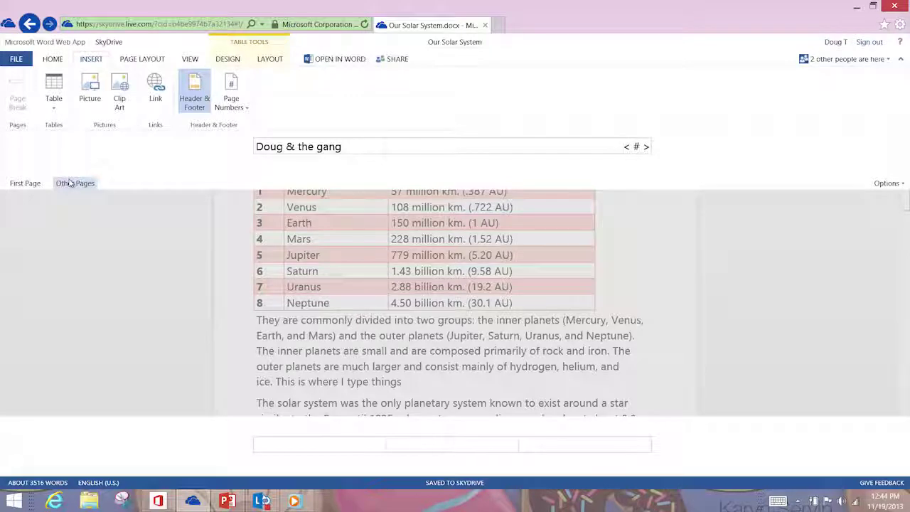
left_click(28, 184)
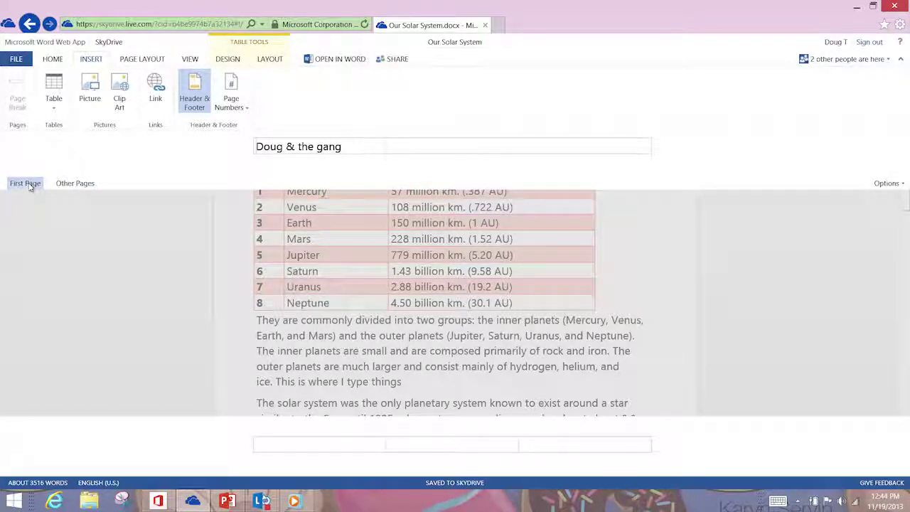
left_click(80, 184)
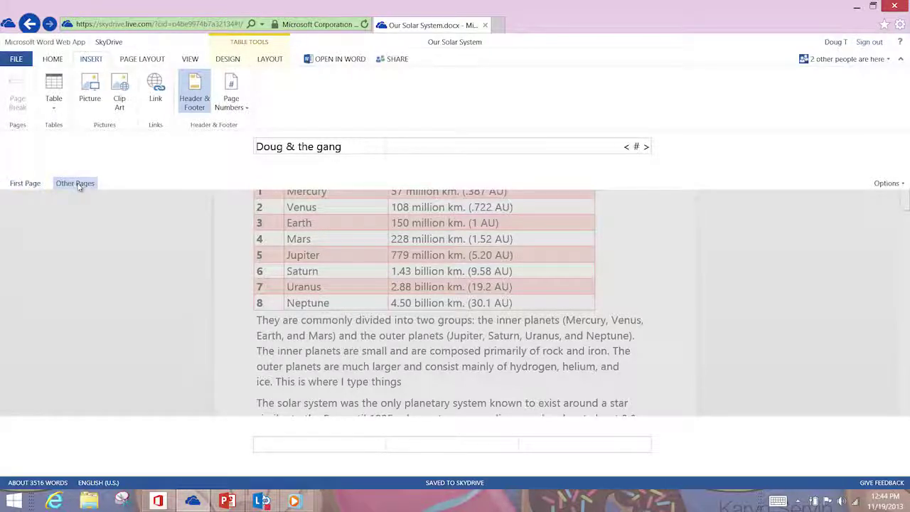
Clear the text from the First Page header and return to the Other Pages header
left_click(24, 184)
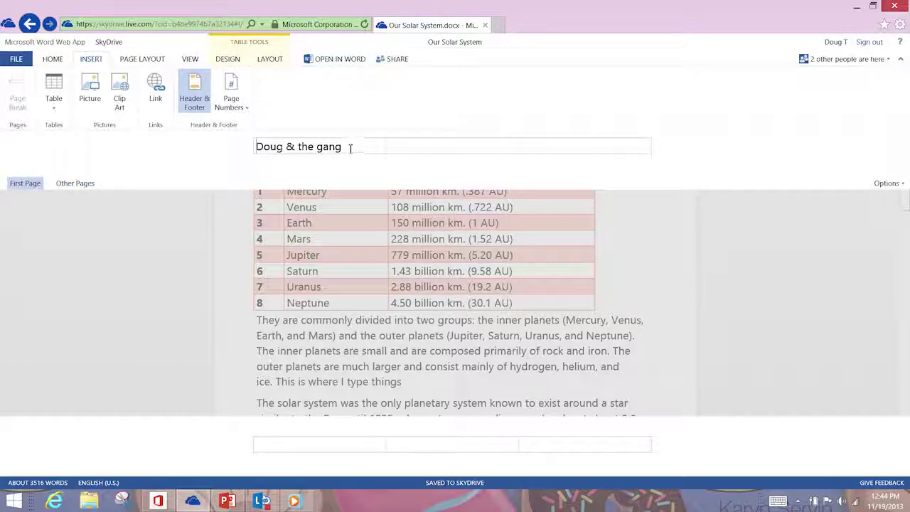
left_click_drag(350, 148, 248, 144)
key("Delete")
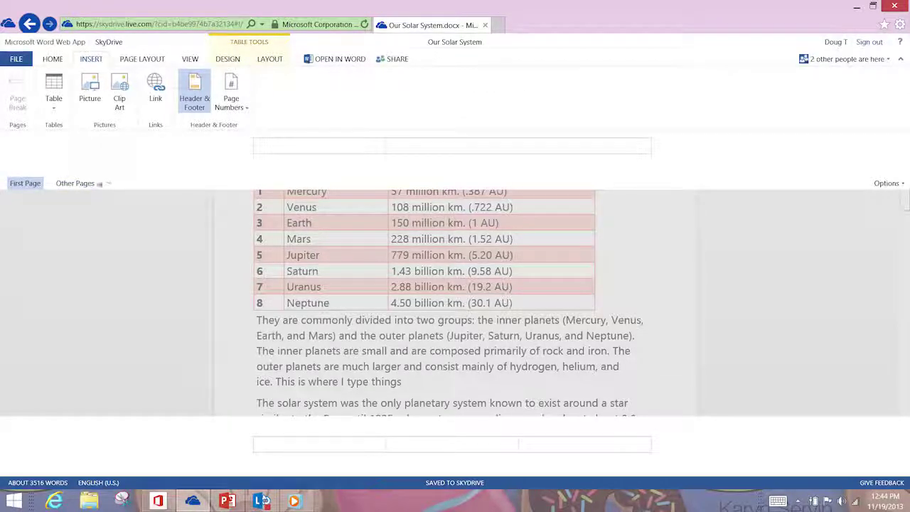
left_click(82, 185)
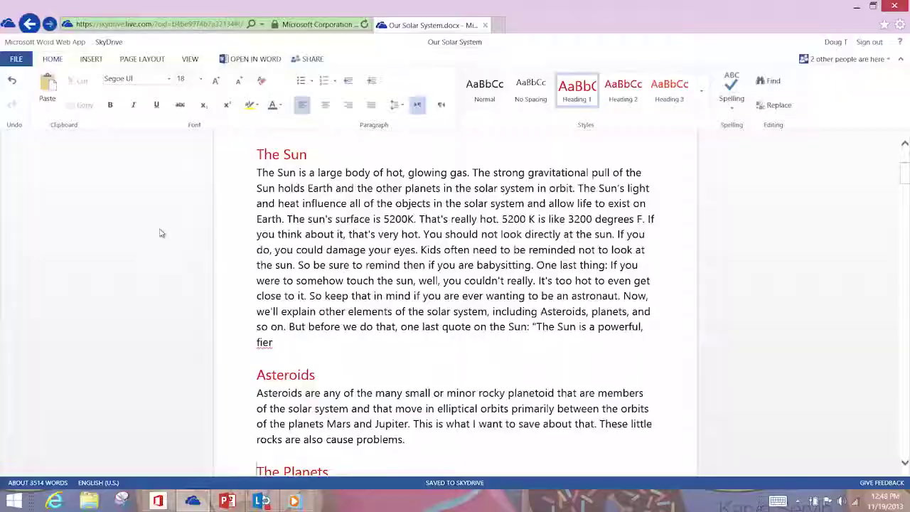
Replace all instances of "planetoid" with "dwarf planet" and review the replacements in the Asteroids and The Planets sections
key("ctrl+f")
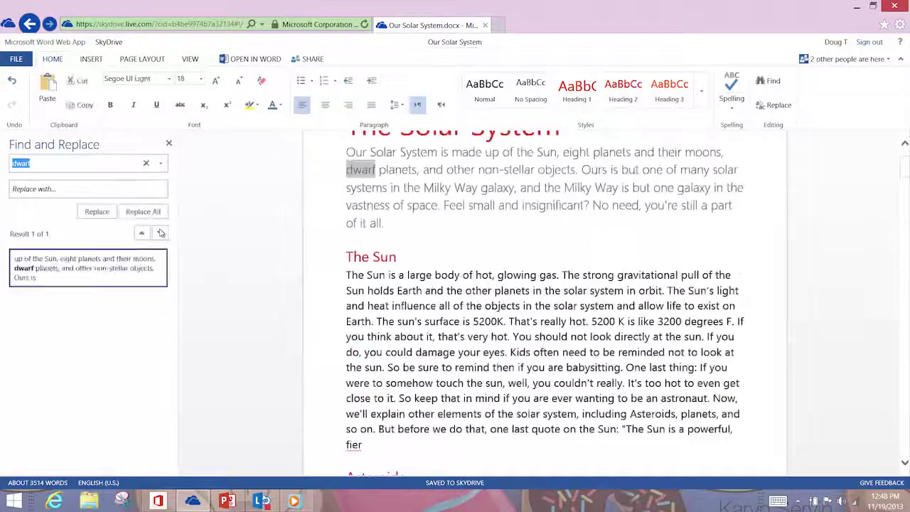
type("plant")
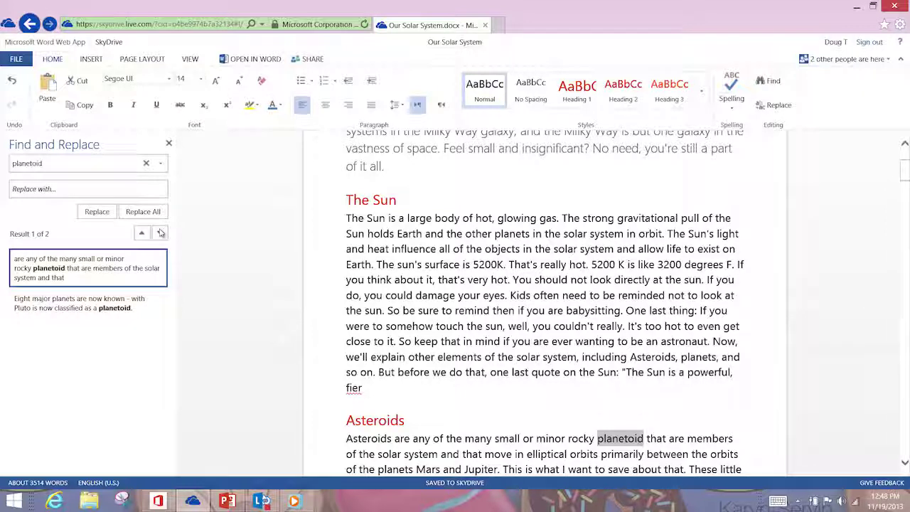
left_click(67, 190)
type("dwarf planet")
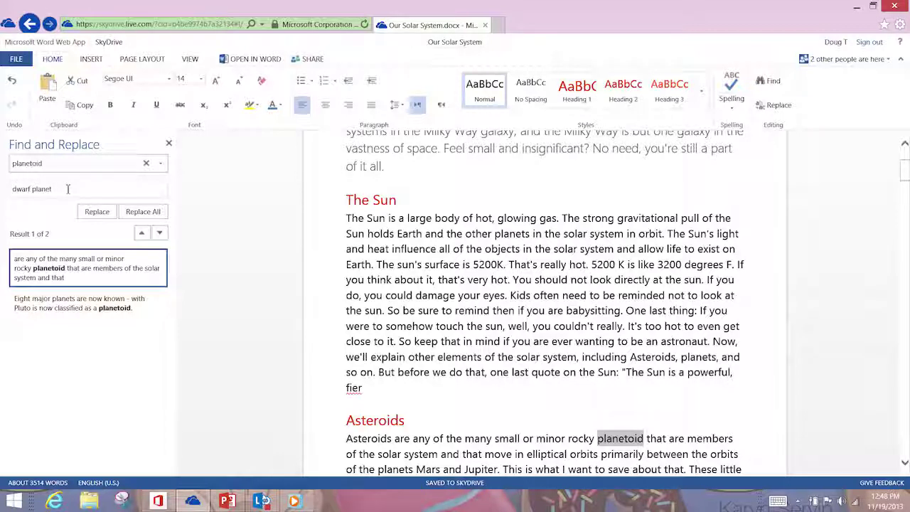
left_click(143, 212)
scroll(425, 355, "down", 2)
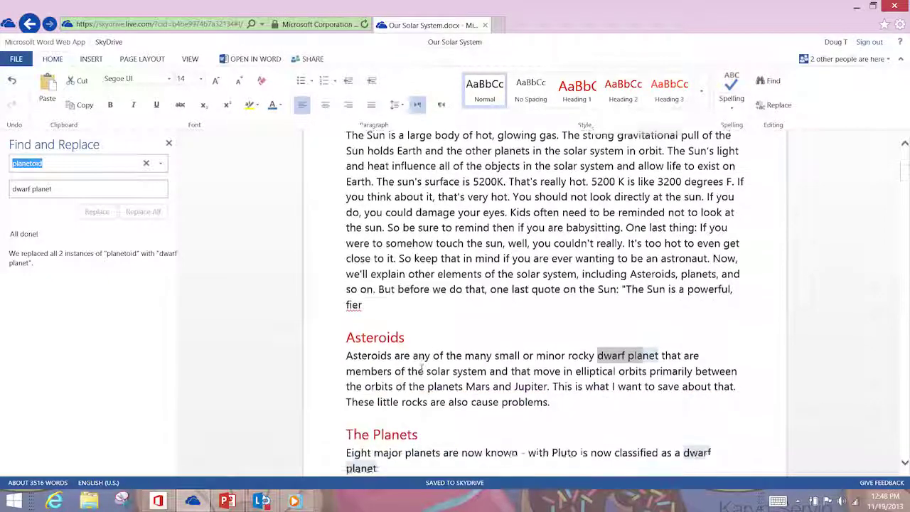
scroll(425, 356, "down", 1)
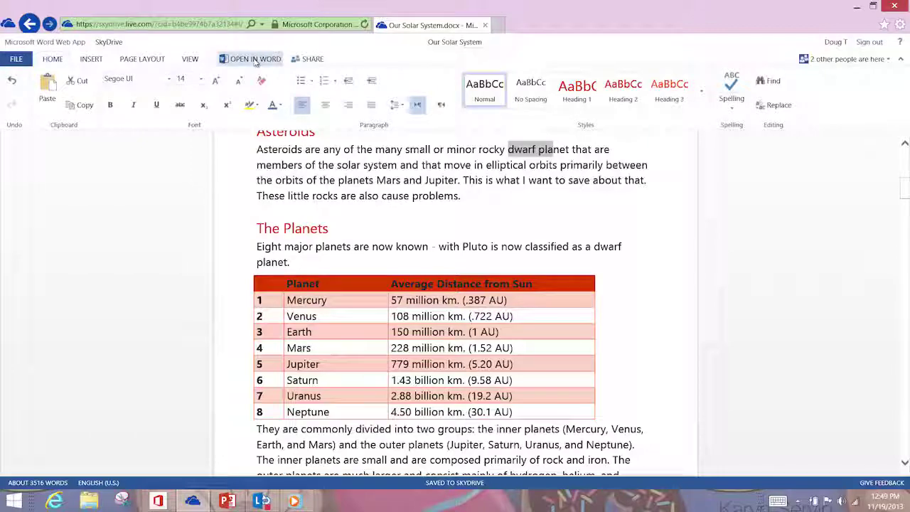
Open the Our Solar System document in desktop Word, accepting the file security warning
left_click(254, 59)
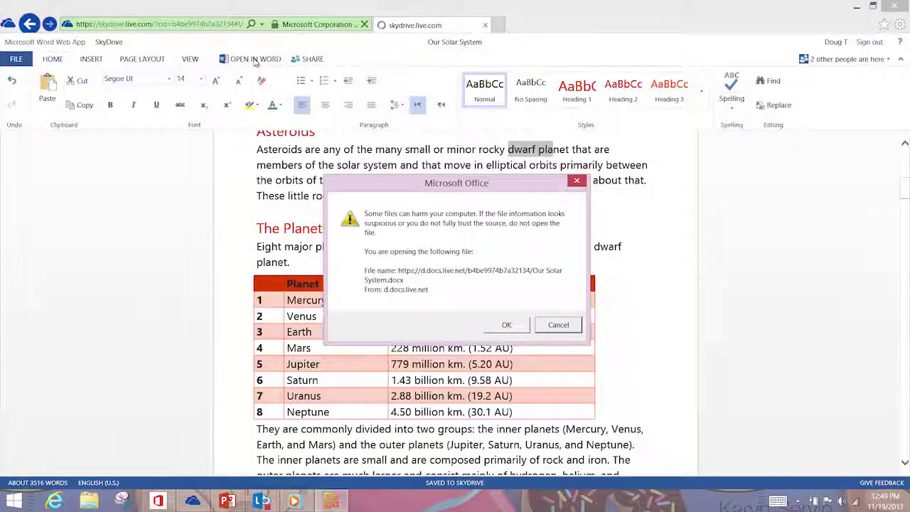
left_click(507, 325)
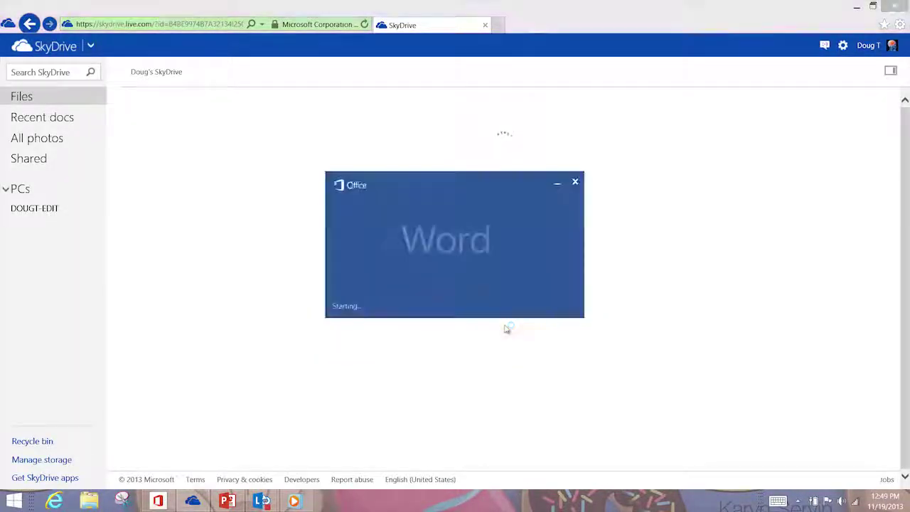
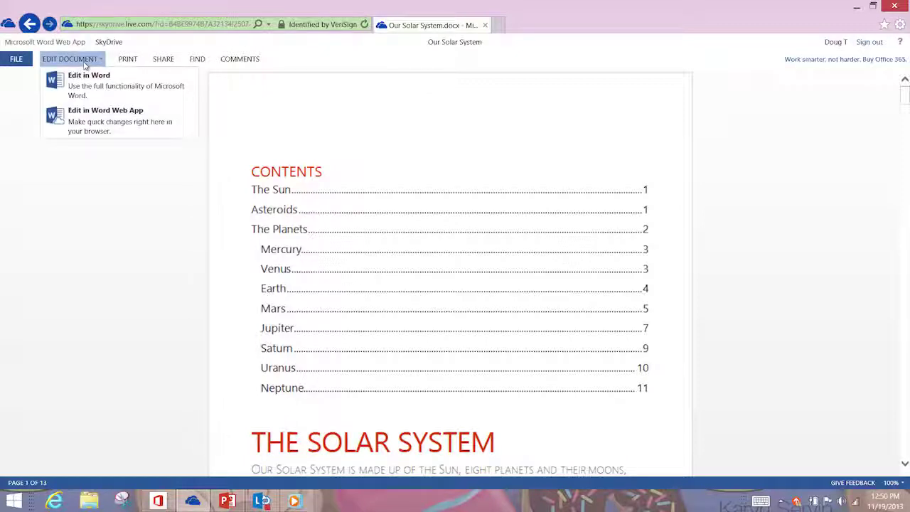
Reopen the document for editing in Word Web App, insert a page break before "The Solar System" heading, and show the result in reading view
left_click(112, 118)
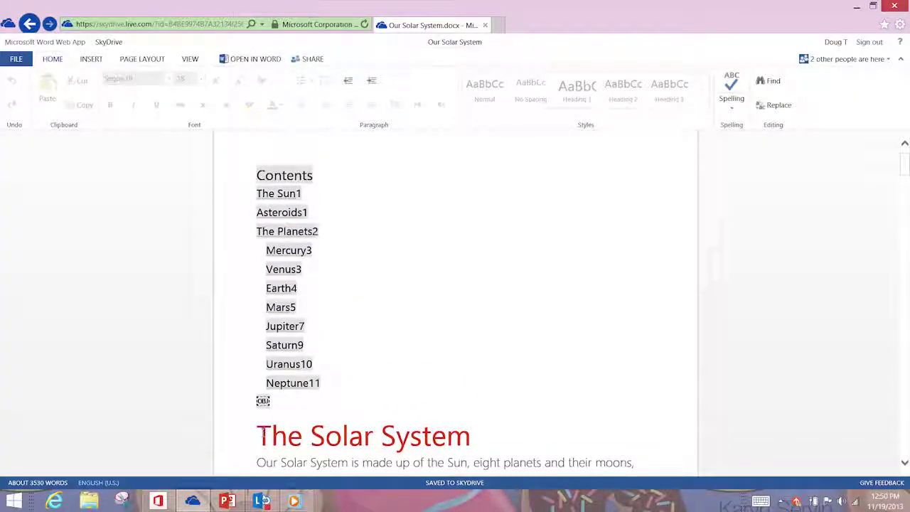
left_click(261, 434)
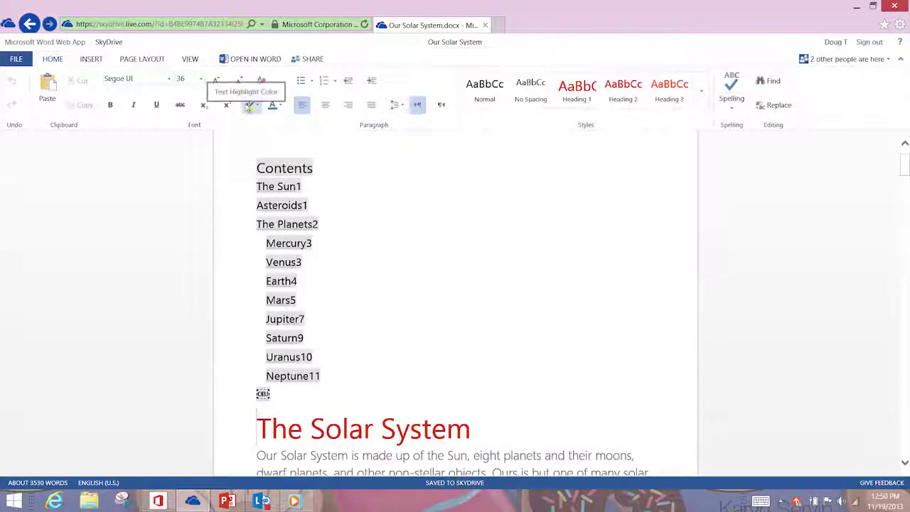
left_click(91, 59)
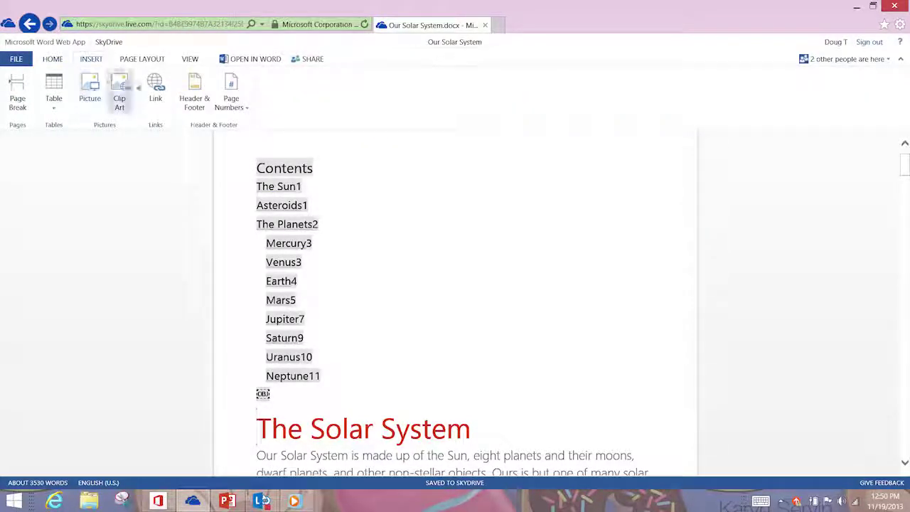
left_click(18, 99)
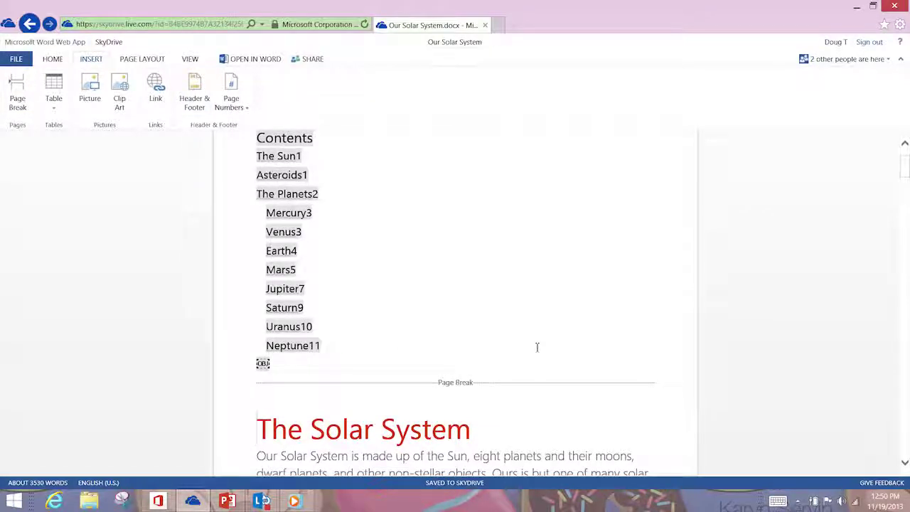
left_click(201, 91)
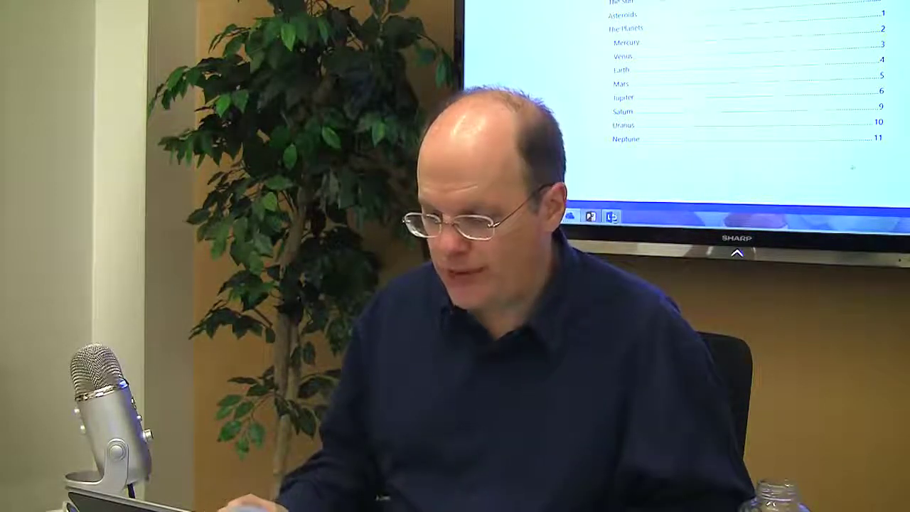
key("alt+Tab")
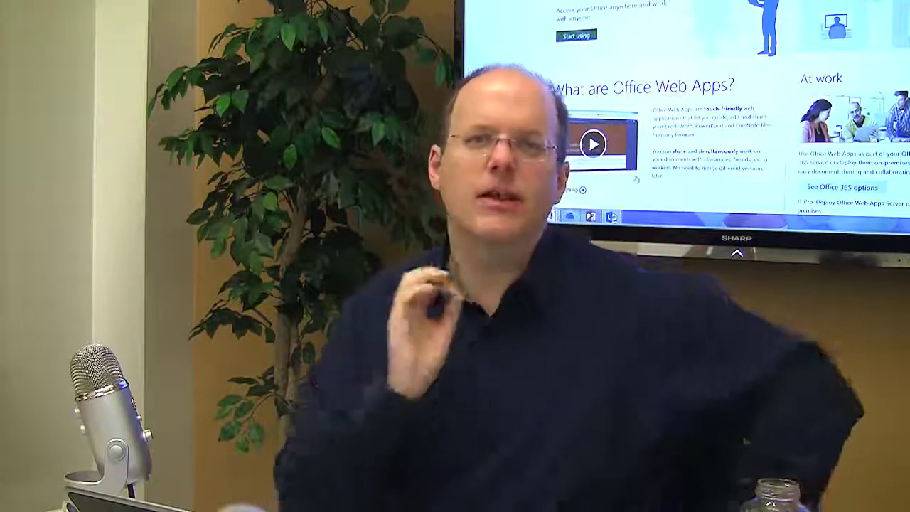